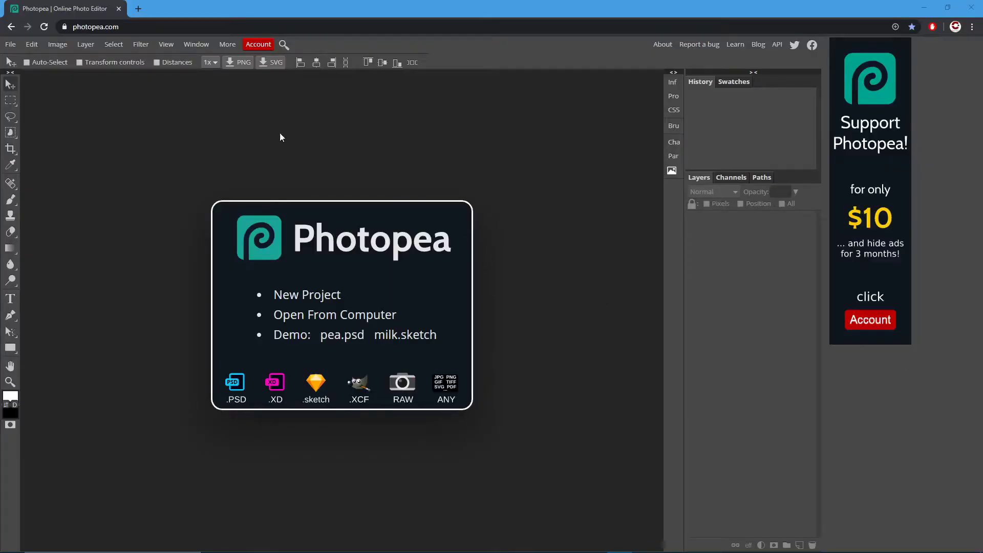
Step: Create a new 1280×720 document with a white background, named 'Font/text'
{"action": "left_click", "coordinate": [11, 44]}
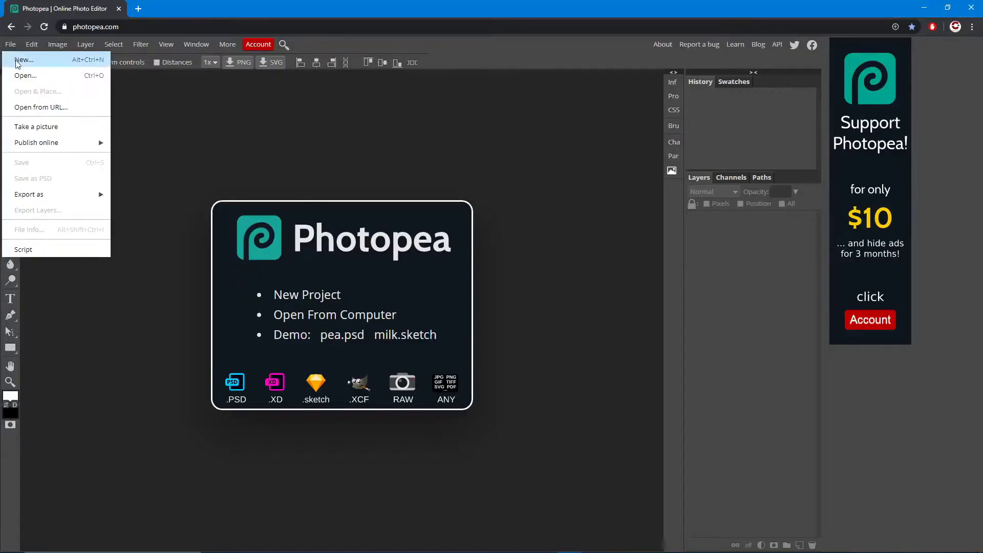
{"action": "left_click", "coordinate": [23, 60]}
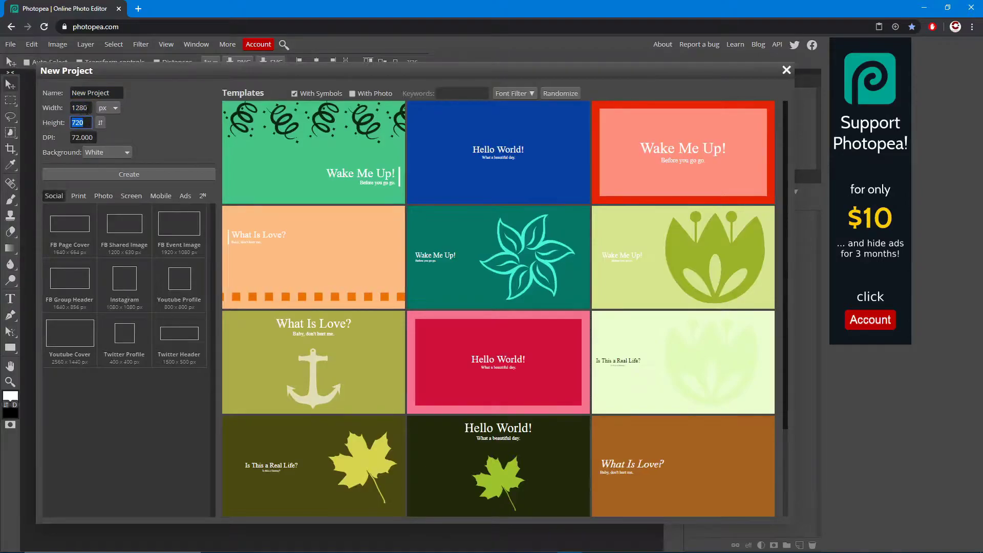
{"action": "key", "text": "shift+Tab"}
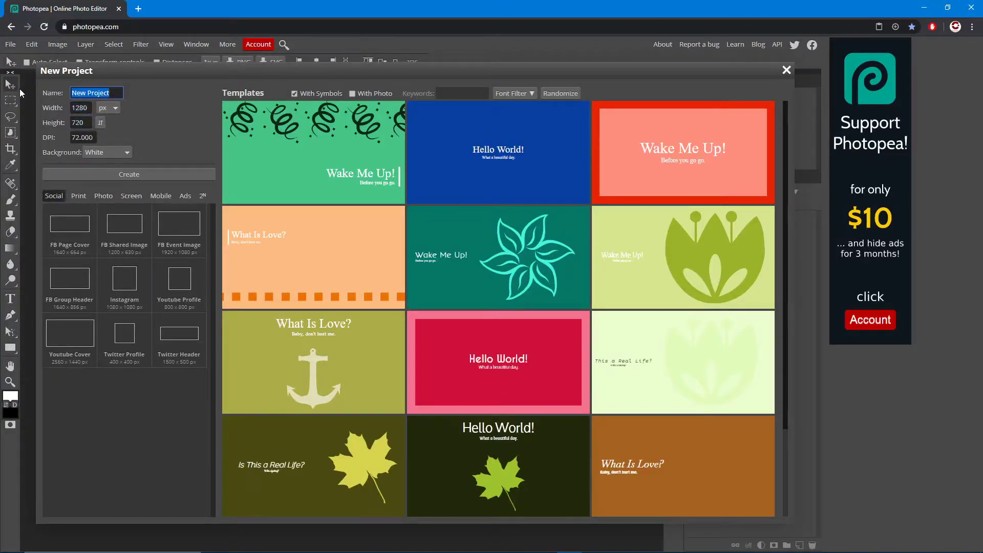
{"action": "type", "text": "Font/text"}
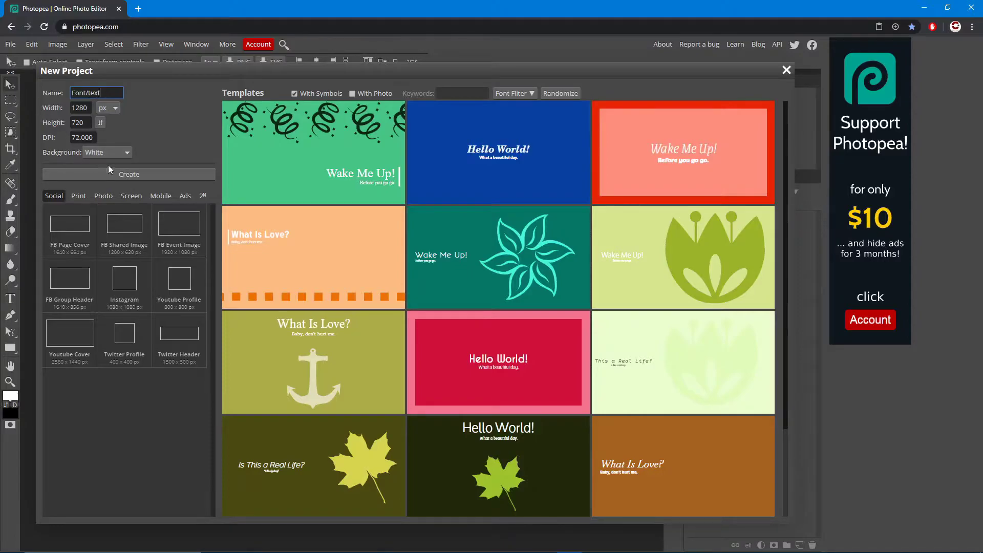
{"action": "left_click", "coordinate": [138, 176]}
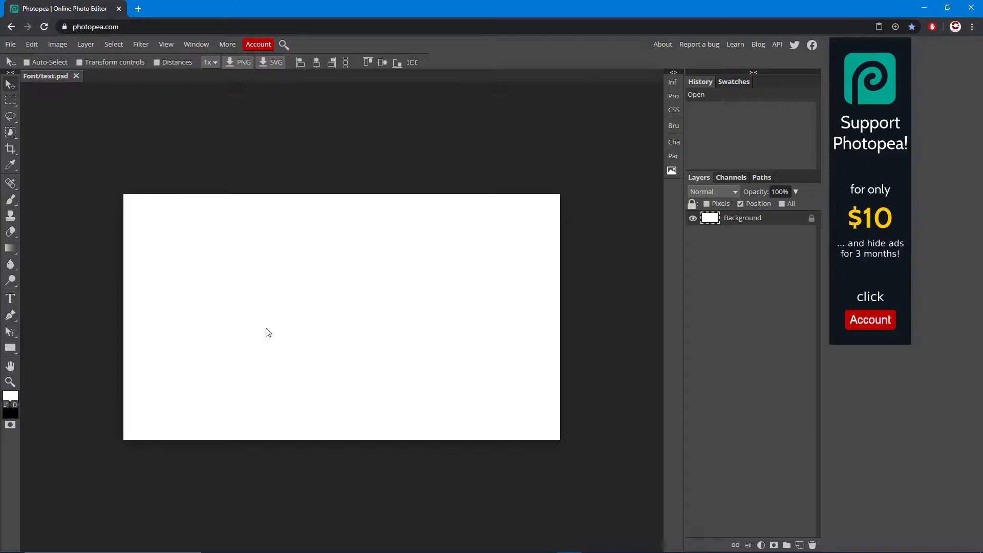
Step: Start a text box on the canvas and set the type size to 400 px
{"action": "left_click", "coordinate": [10, 299]}
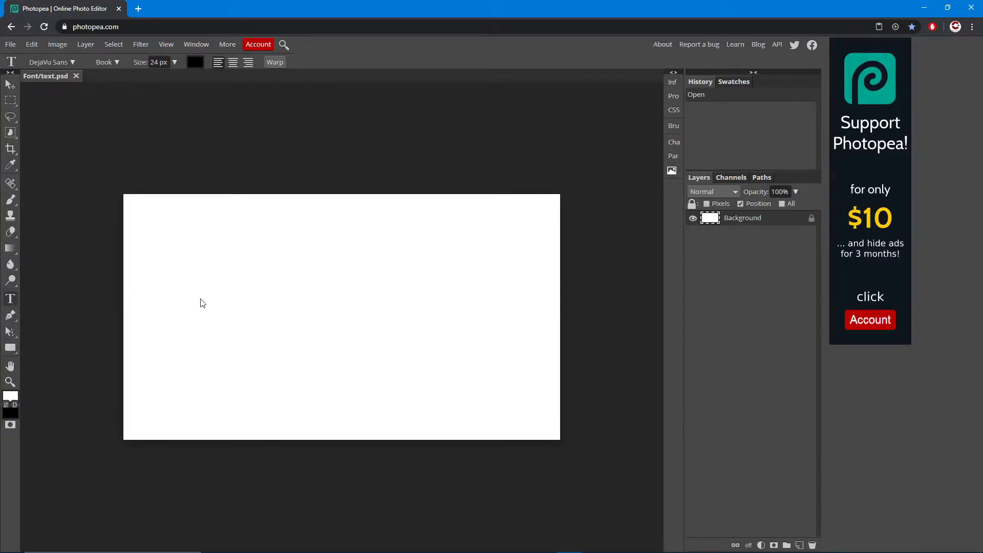
{"action": "left_click", "coordinate": [265, 321]}
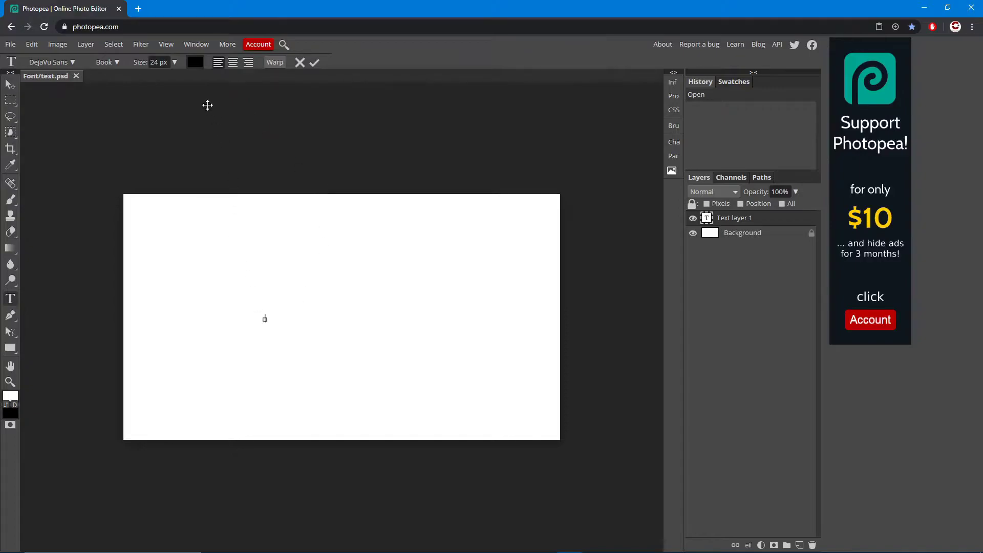
{"action": "left_click", "coordinate": [174, 63]}
{"action": "left_click_drag", "start_coordinate": [156, 81], "coordinate": [317, 105]}
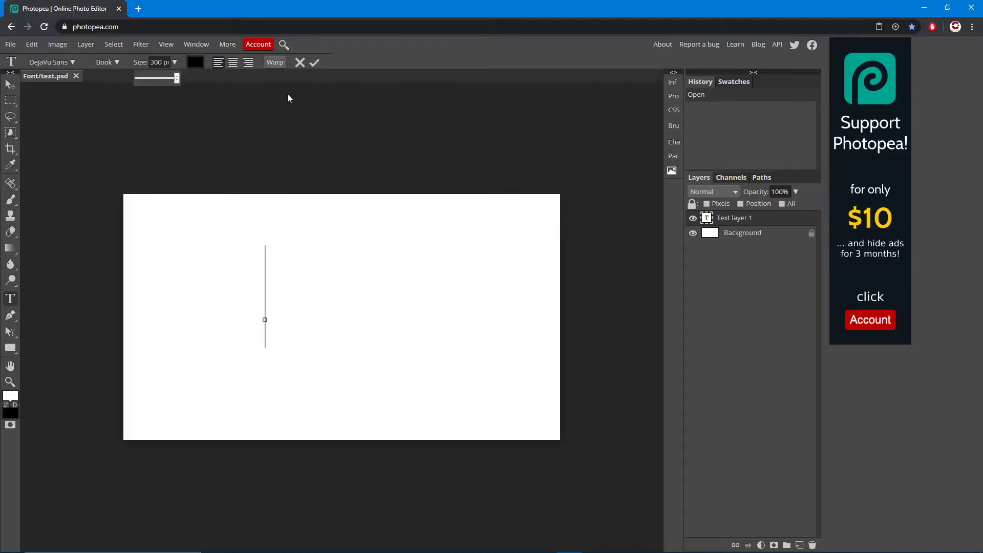
{"action": "mouse_move", "coordinate": [177, 78]}
{"action": "left_mouse_down"}
{"action": "mouse_move", "coordinate": [123, 83]}
{"action": "mouse_move", "coordinate": [182, 79]}
{"action": "mouse_move", "coordinate": [159, 82]}
{"action": "left_mouse_up"}
{"action": "left_click", "coordinate": [159, 61]}
{"action": "left_click_drag", "start_coordinate": [160, 63], "coordinate": [142, 59]}
{"action": "type", "text": "400"}
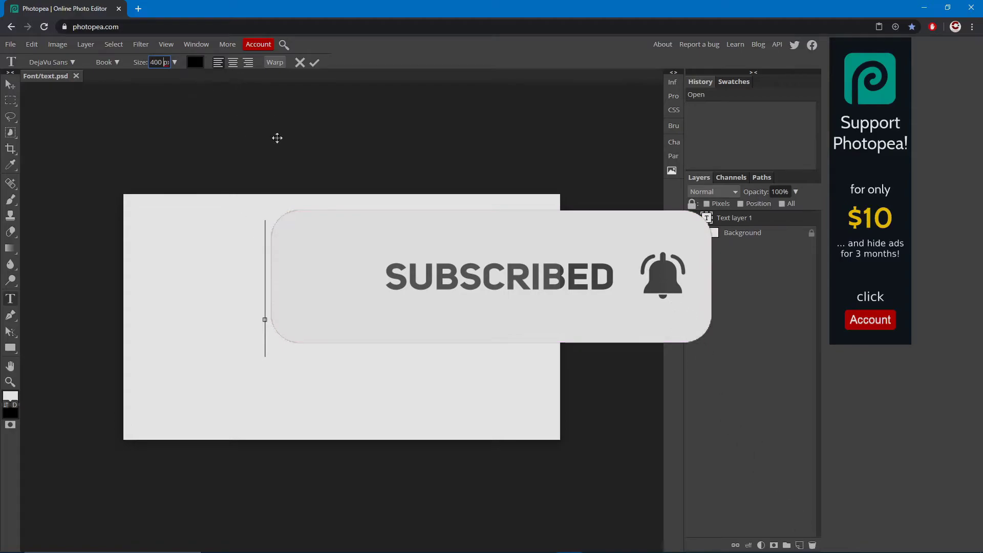
{"action": "left_click", "coordinate": [315, 62]}
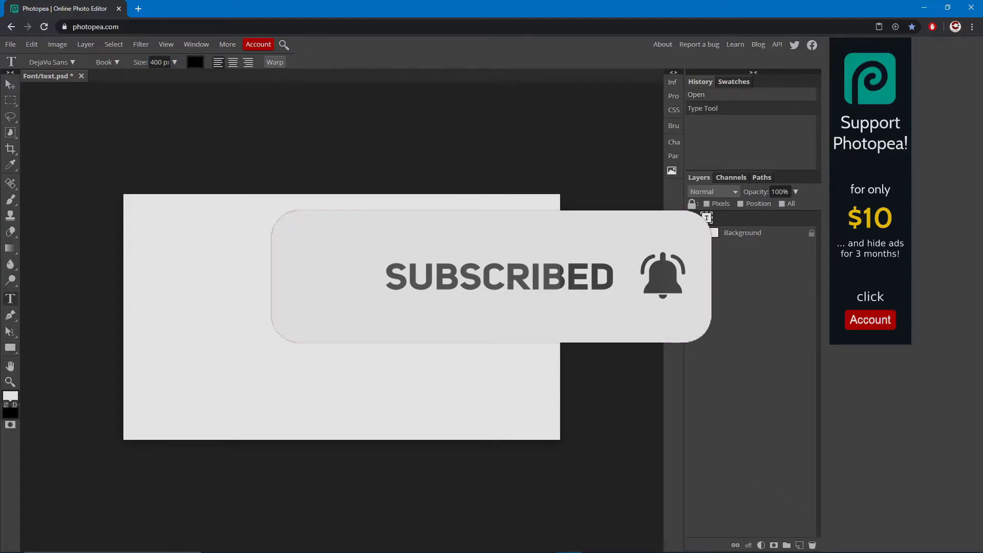
Step: Type CAMBIT on the canvas in black, resize it to 240 px, and commit it
{"action": "left_click", "coordinate": [256, 311]}
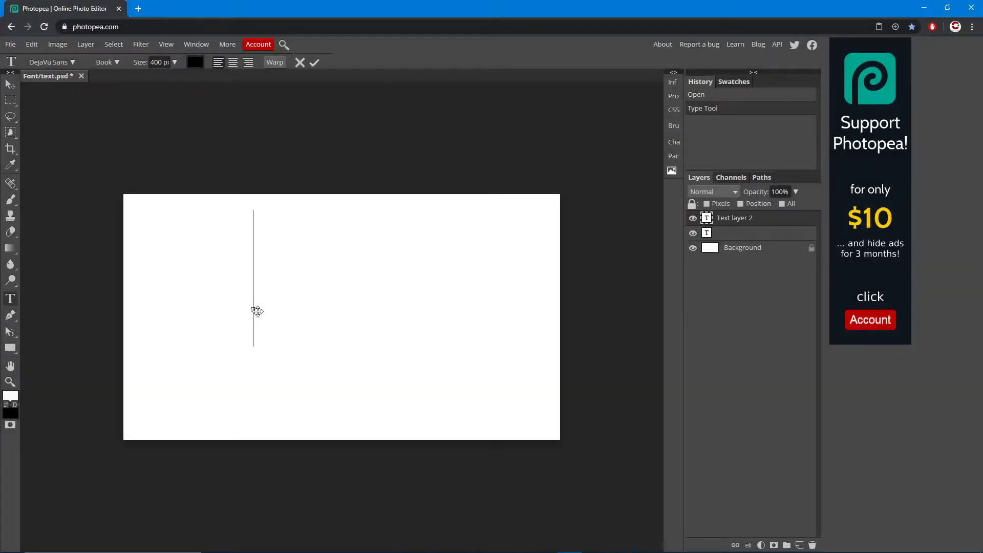
{"action": "type", "text": "CAM"}
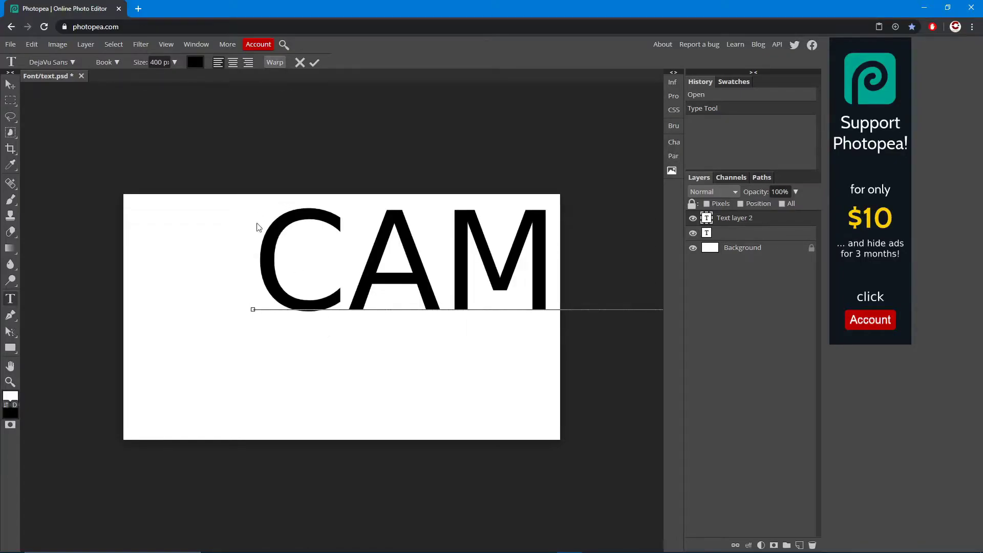
{"action": "left_click", "coordinate": [252, 276]}
{"action": "key", "text": "shift+Right"}
{"action": "key", "text": "shift+Right"}
{"action": "key", "text": "shift+Right"}
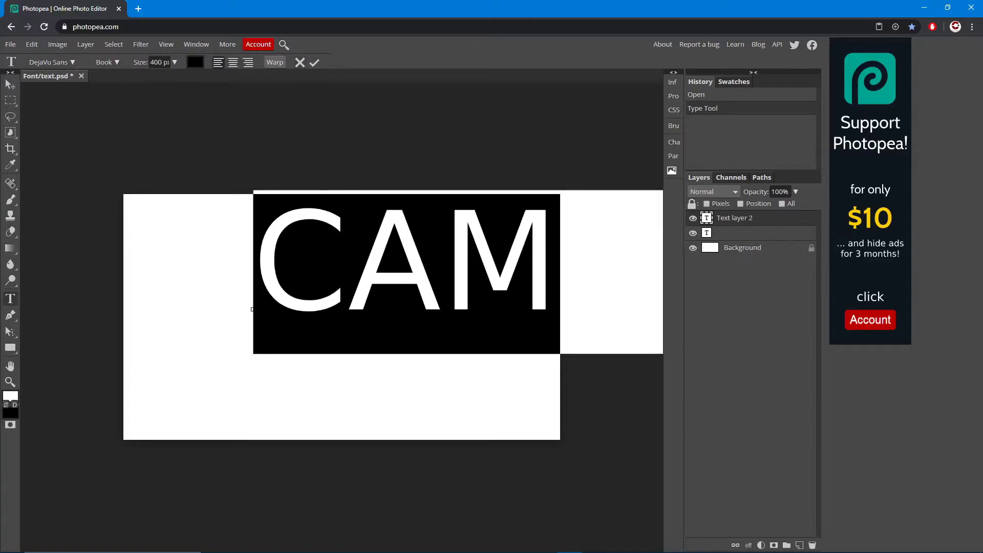
{"action": "left_click", "coordinate": [175, 62]}
{"action": "left_click", "coordinate": [173, 80]}
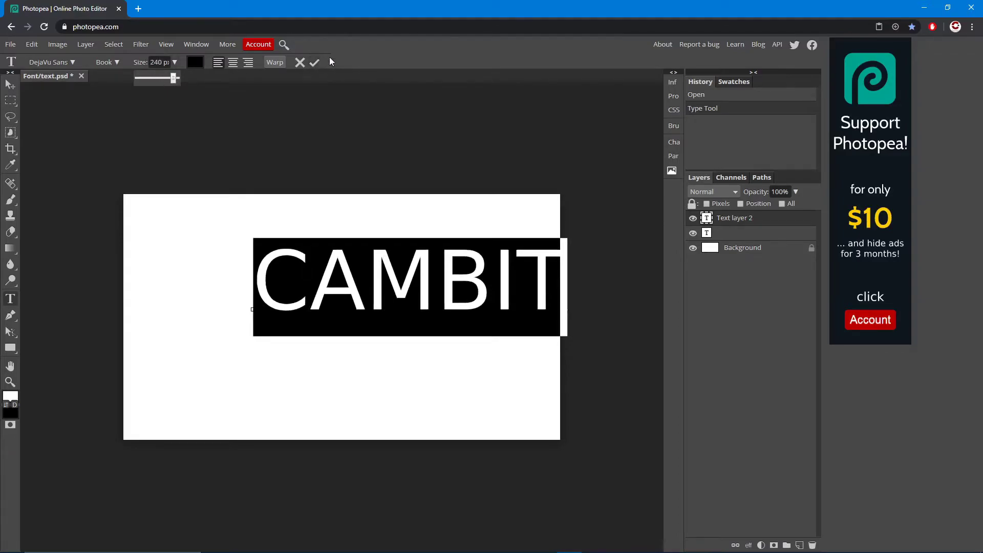
{"action": "left_click", "coordinate": [315, 62]}
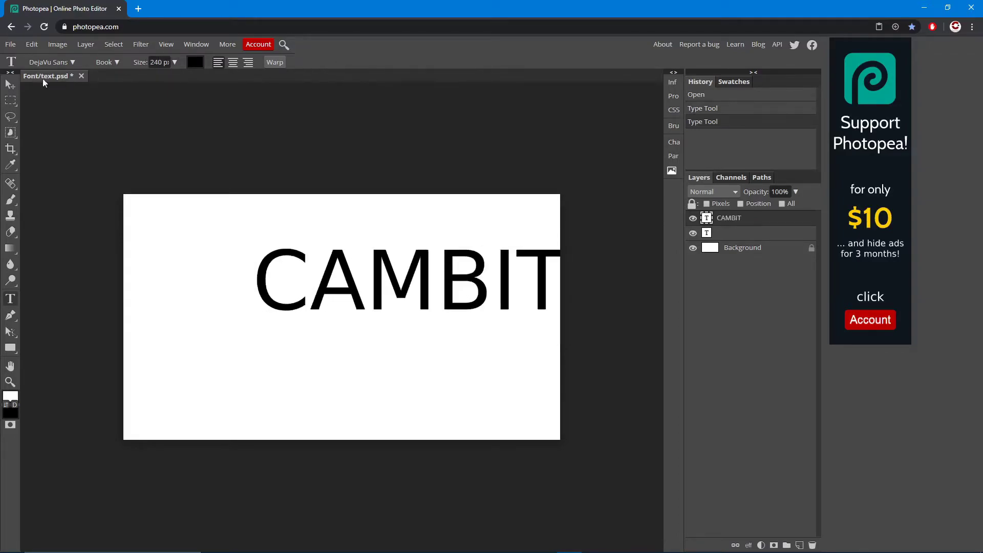
Step: Move the CAMBIT text to the centre of the canvas
{"action": "left_click", "coordinate": [7, 84]}
{"action": "left_click_drag", "start_coordinate": [422, 275], "coordinate": [350, 312]}
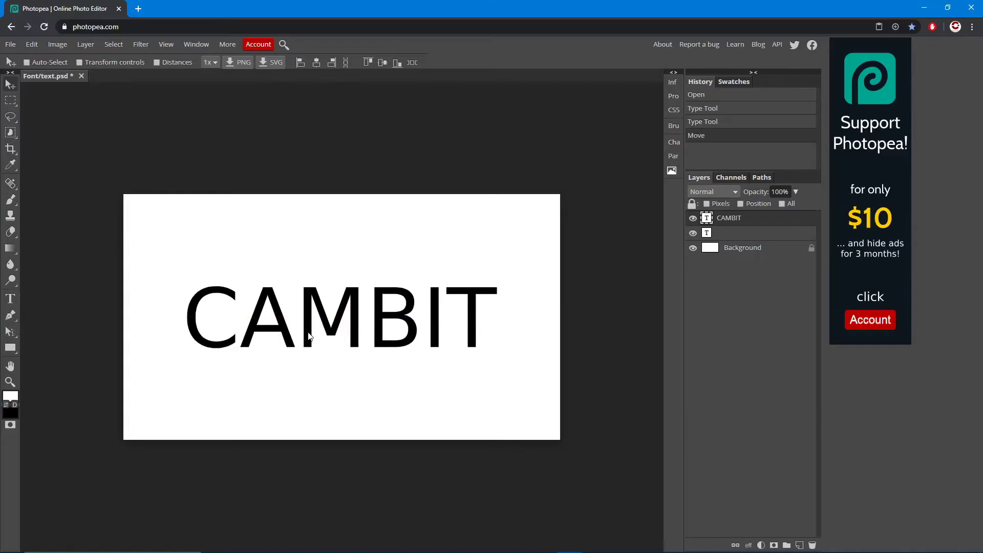
{"action": "mouse_move", "coordinate": [208, 315]}
{"action": "left_mouse_down"}
{"action": "mouse_move", "coordinate": [164, 290]}
{"action": "mouse_move", "coordinate": [199, 325]}
{"action": "left_mouse_up"}
{"action": "mouse_move", "coordinate": [266, 350]}
{"action": "left_mouse_down"}
{"action": "mouse_move", "coordinate": [283, 337]}
{"action": "mouse_move", "coordinate": [275, 338]}
{"action": "left_mouse_up"}
Step: Delete the leading C so the word reads AMBIT, then re-centre it
{"action": "left_click", "coordinate": [10, 299]}
{"action": "left_click", "coordinate": [241, 324]}
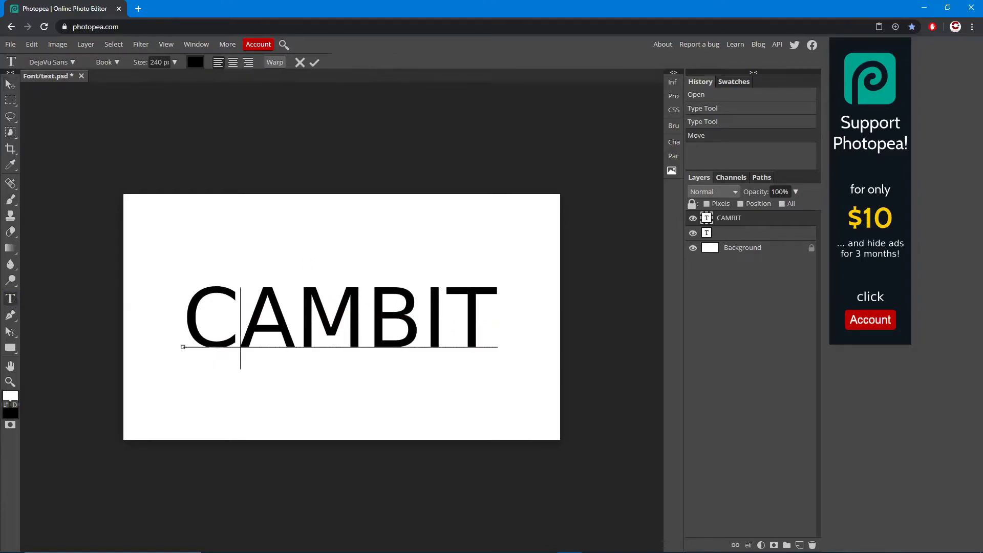
{"action": "key", "text": "BackSpace"}
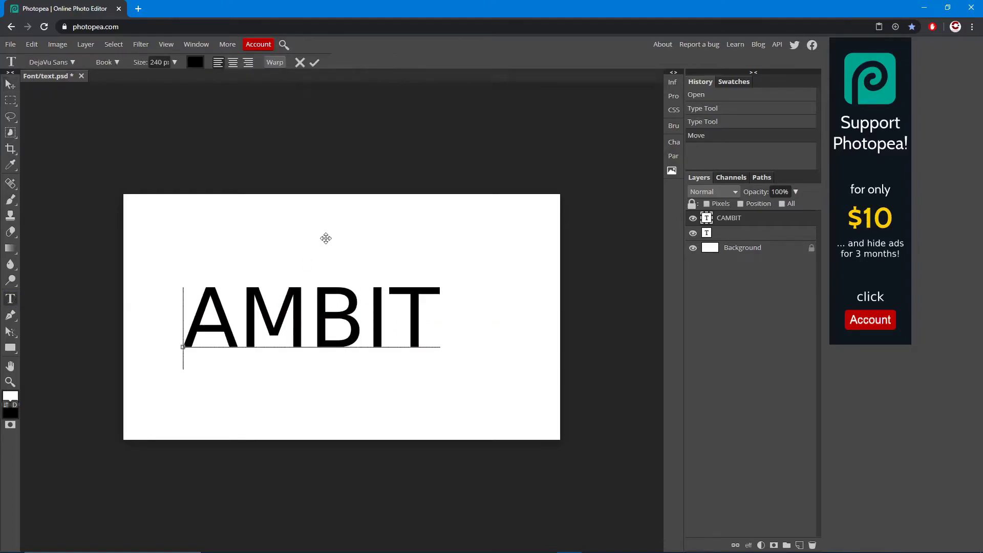
{"action": "left_click", "coordinate": [315, 64]}
{"action": "left_click", "coordinate": [18, 87]}
{"action": "left_click_drag", "start_coordinate": [378, 340], "coordinate": [447, 342]}
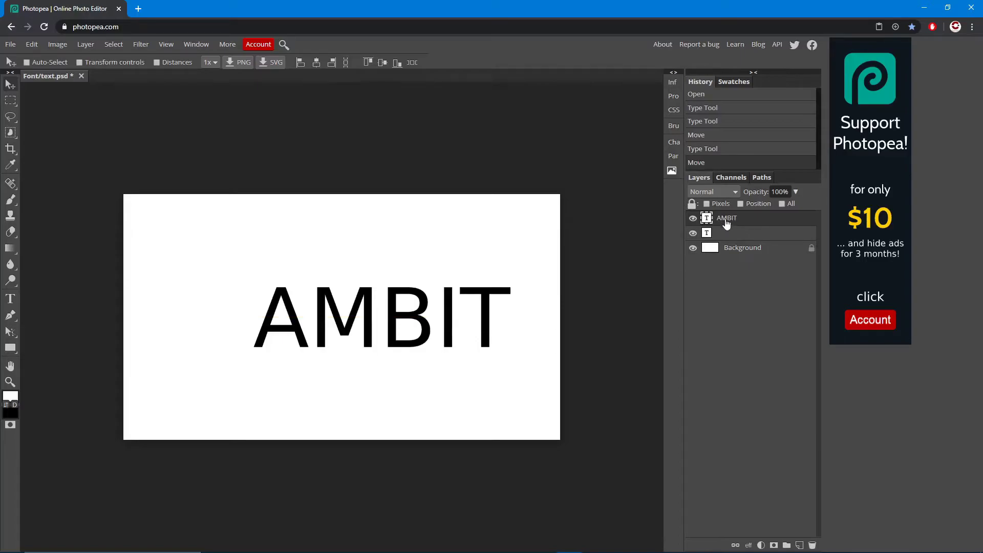
{"action": "right_click", "coordinate": [746, 220]}
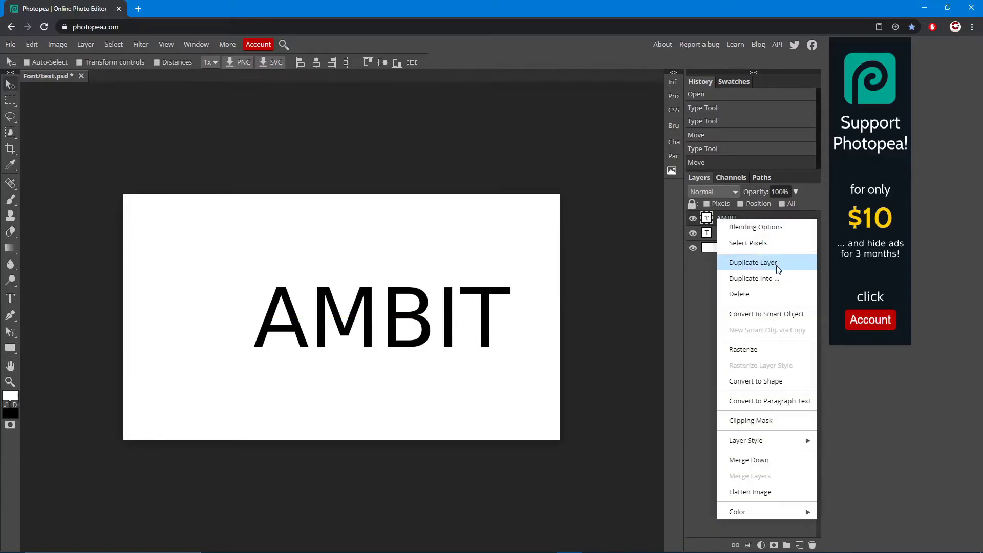
Step: Duplicate the AMBIT layer and retype the copy as a single letter C
{"action": "left_click", "coordinate": [752, 263]}
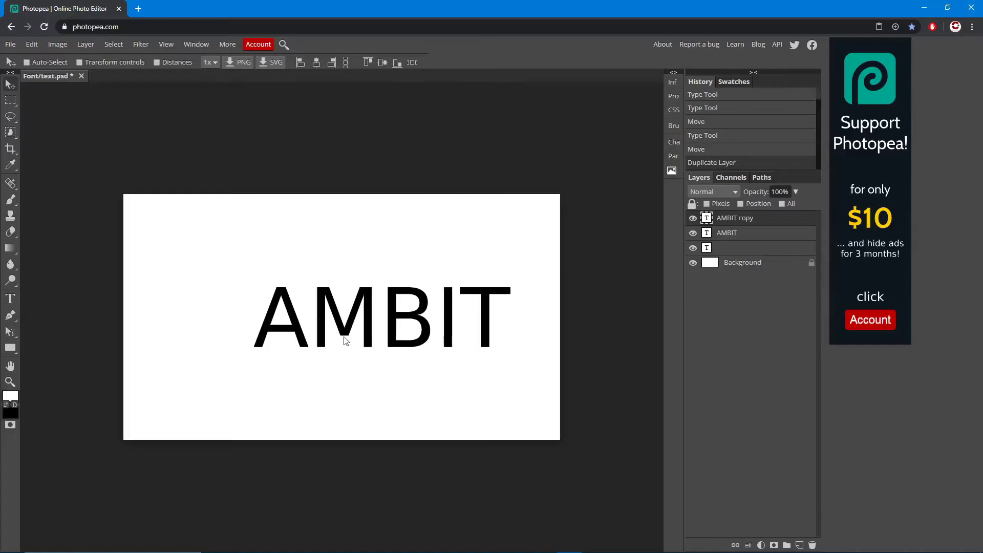
{"action": "left_click_drag", "start_coordinate": [431, 346], "coordinate": [207, 284]}
{"action": "left_click", "coordinate": [10, 299]}
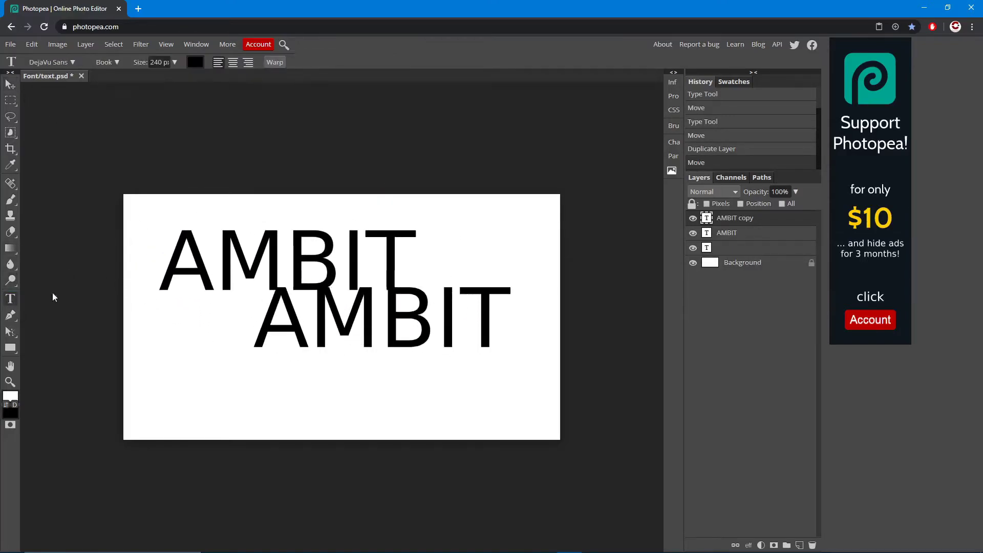
{"action": "left_click_drag", "start_coordinate": [165, 268], "coordinate": [418, 271]}
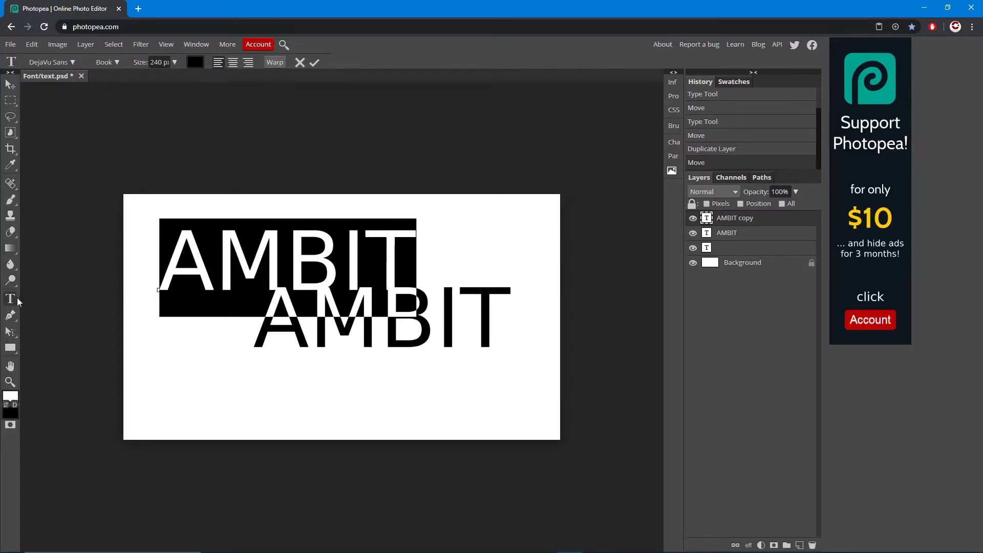
{"action": "type", "text": "C"}
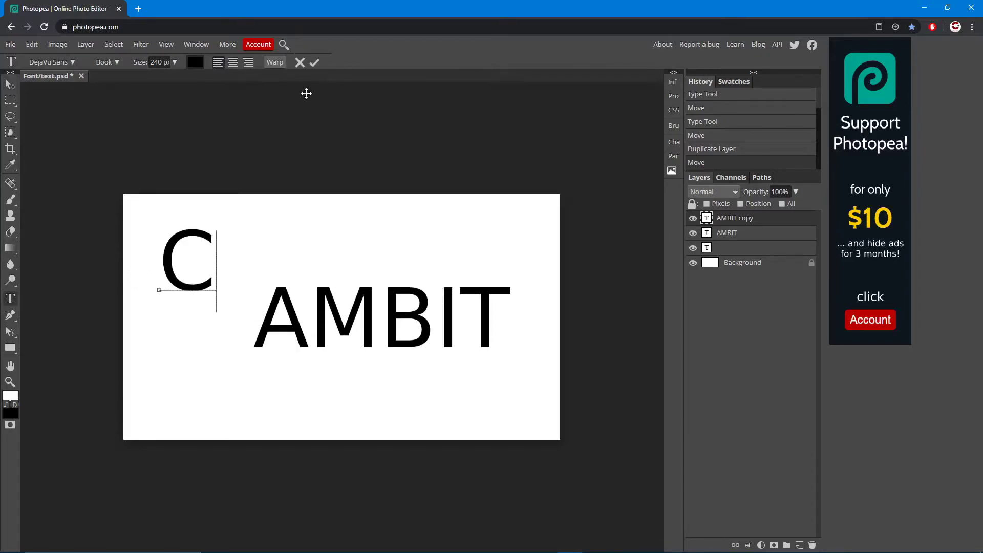
{"action": "left_click", "coordinate": [314, 62]}
Step: Place the C just before AMBIT and select it for editing
{"action": "left_click", "coordinate": [10, 84]}
{"action": "left_click_drag", "start_coordinate": [213, 320], "coordinate": [247, 360]}
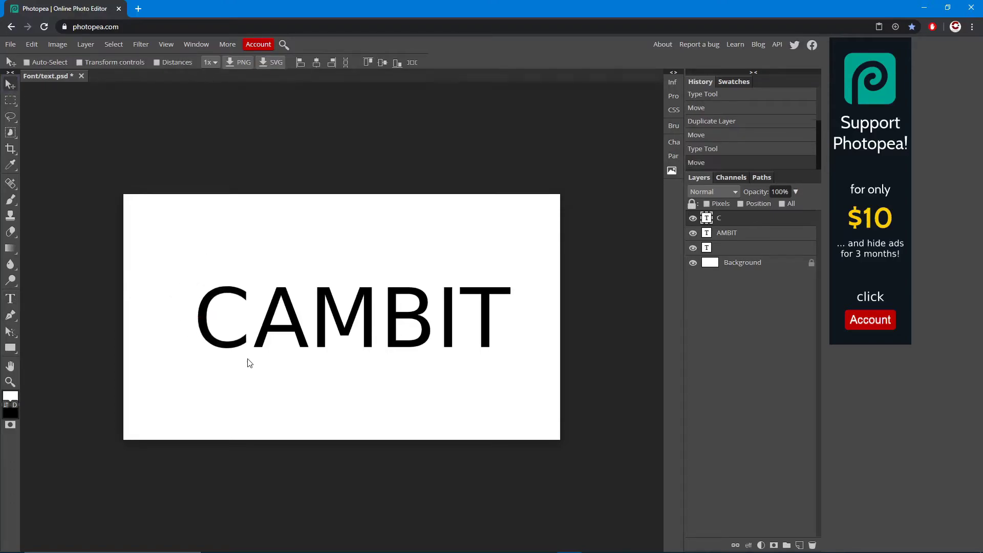
{"action": "left_click", "coordinate": [10, 299]}
{"action": "left_click", "coordinate": [211, 322]}
{"action": "key", "text": "ctrl+a"}
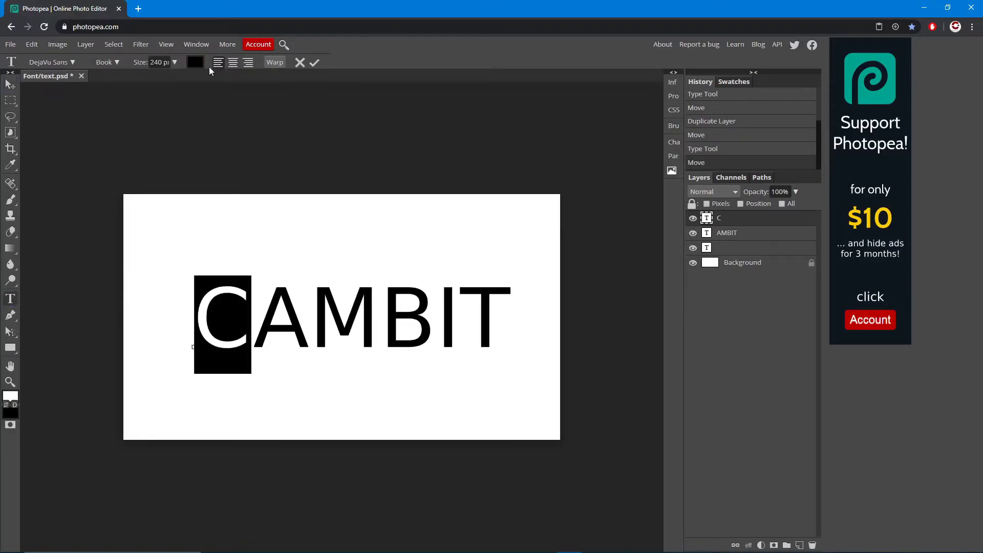
Step: Enlarge the letter C to 500 px and commit the change
{"action": "left_click", "coordinate": [175, 62]}
{"action": "left_click_drag", "start_coordinate": [173, 78], "coordinate": [289, 69]}
{"action": "left_click", "coordinate": [153, 62]}
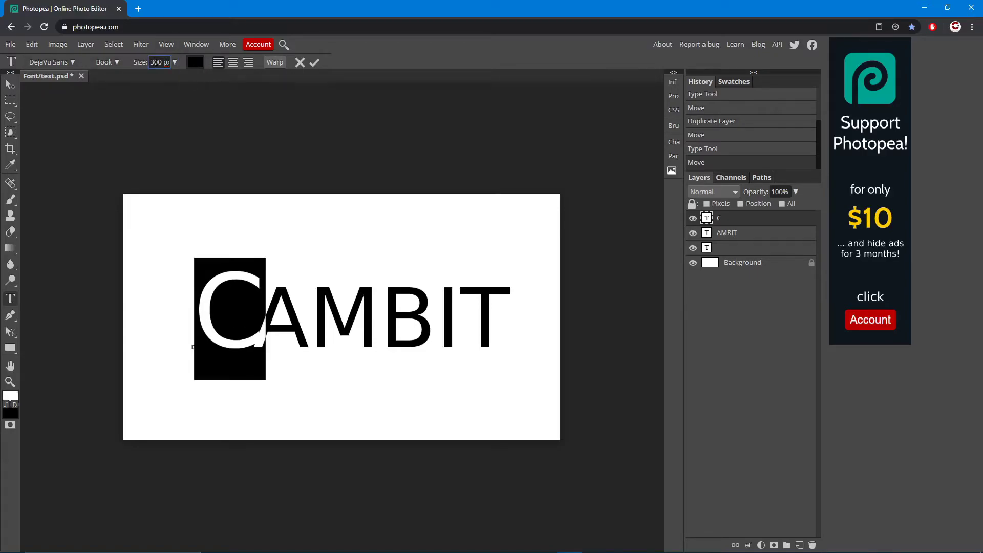
{"action": "type", "text": "4"}
{"action": "key", "text": "Return"}
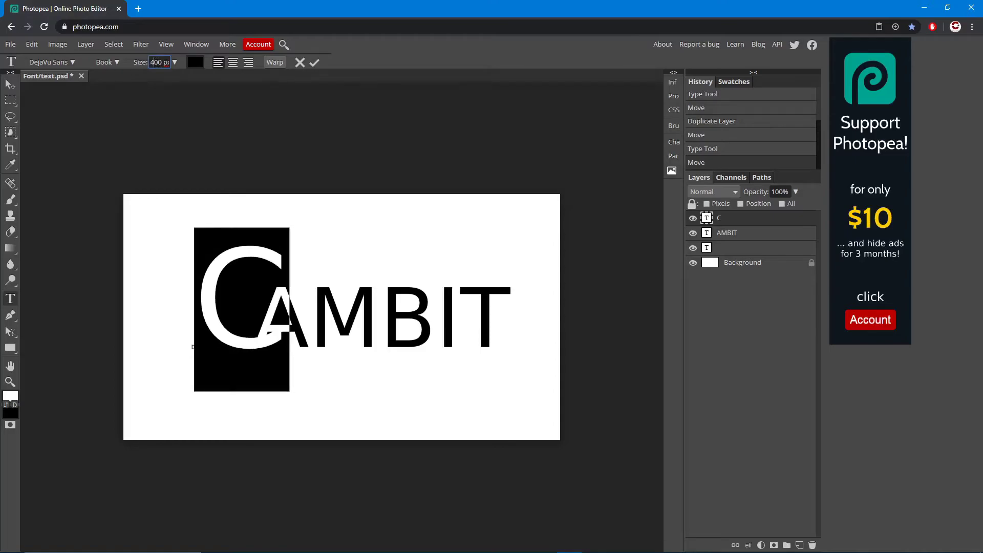
{"action": "type", "text": "5"}
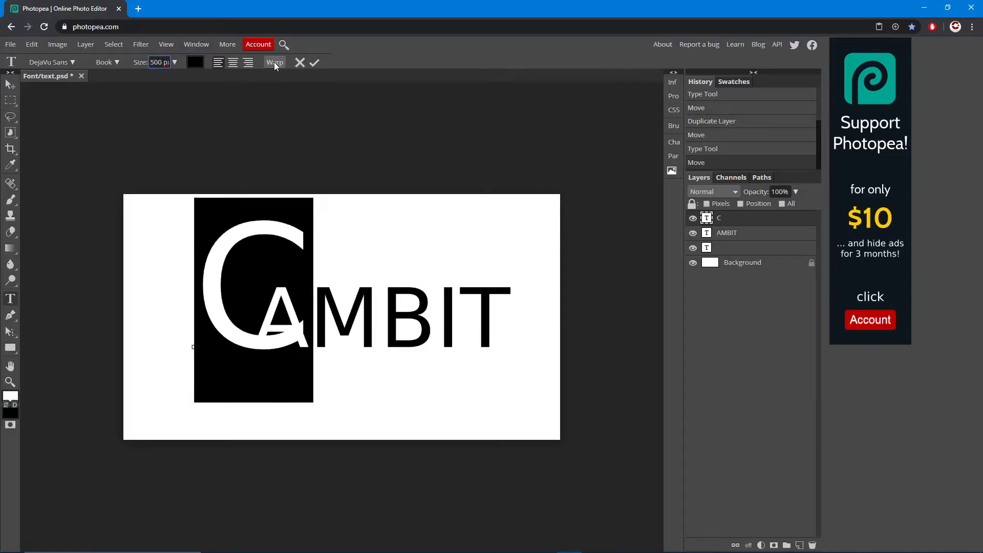
{"action": "left_click", "coordinate": [314, 63]}
Step: Move the big C beside AMBIT so it overlaps the A
{"action": "left_click", "coordinate": [10, 85]}
{"action": "left_click_drag", "start_coordinate": [245, 267], "coordinate": [225, 301]}
{"action": "left_click_drag", "start_coordinate": [253, 334], "coordinate": [291, 338]}
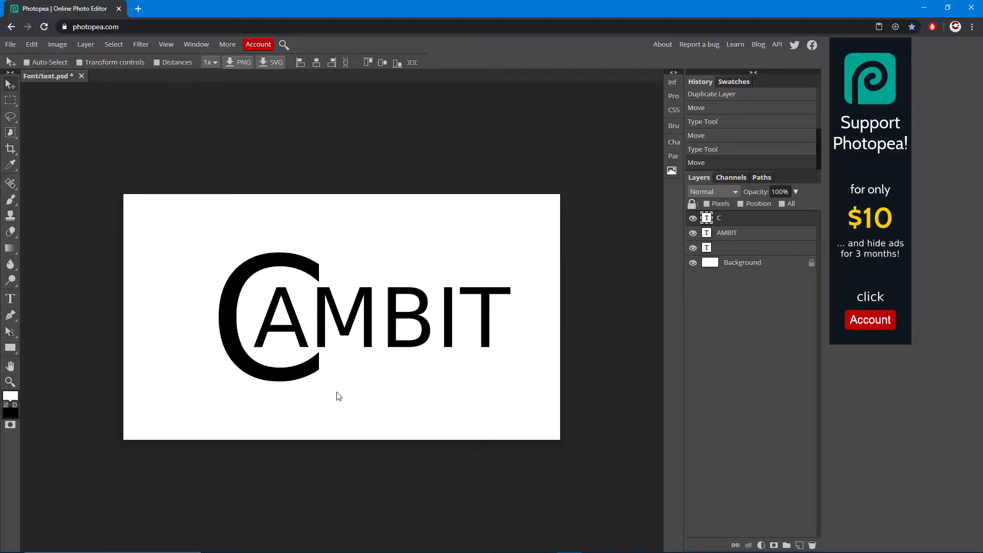
Step: Try left and right positions for the big C, settling it slightly further left around the A
{"action": "key", "text": "Left"}
{"action": "key", "text": "Left"}
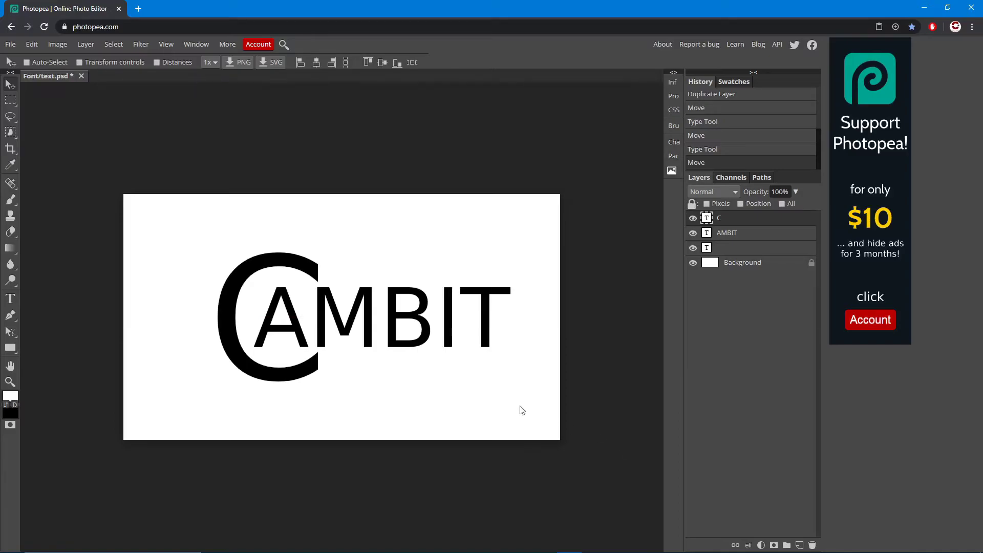
{"action": "left_click_drag", "start_coordinate": [342, 347], "coordinate": [278, 344]}
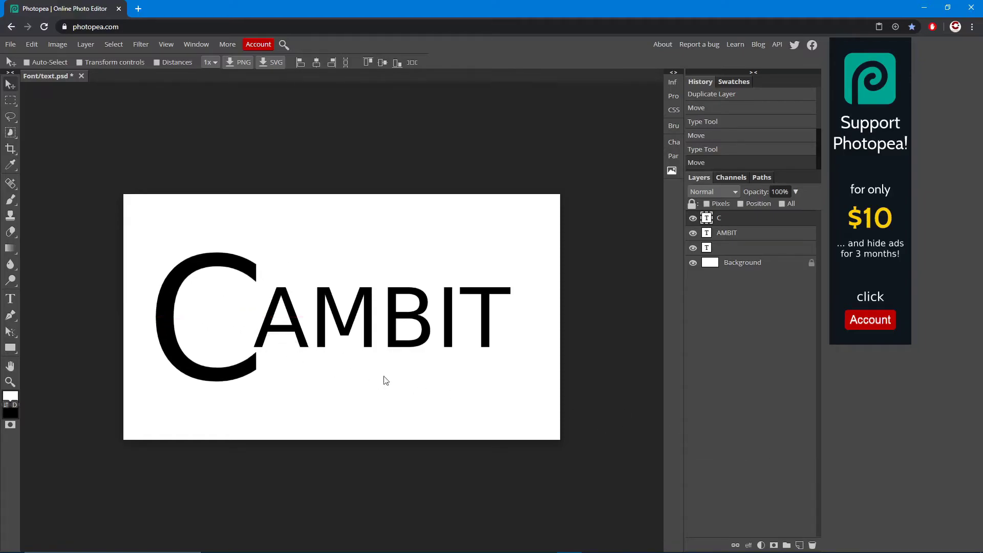
{"action": "left_click_drag", "start_coordinate": [183, 258], "coordinate": [250, 259]}
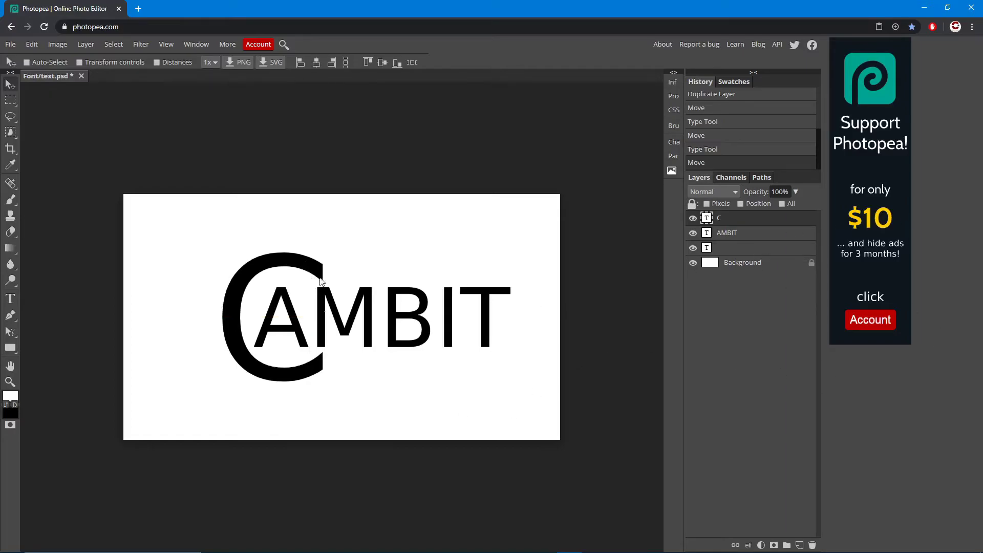
{"action": "left_click_drag", "start_coordinate": [269, 346], "coordinate": [263, 347]}
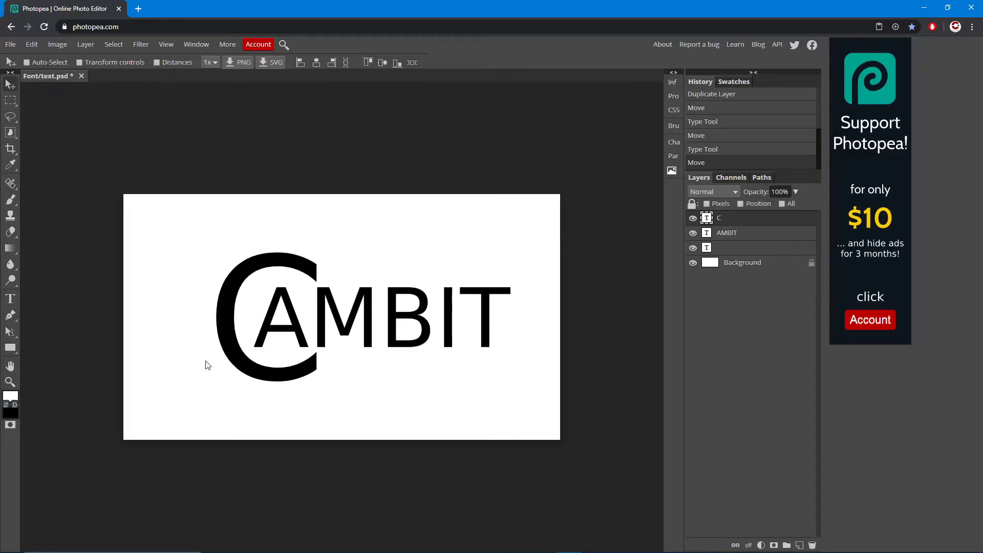
{"action": "left_click", "coordinate": [12, 301]}
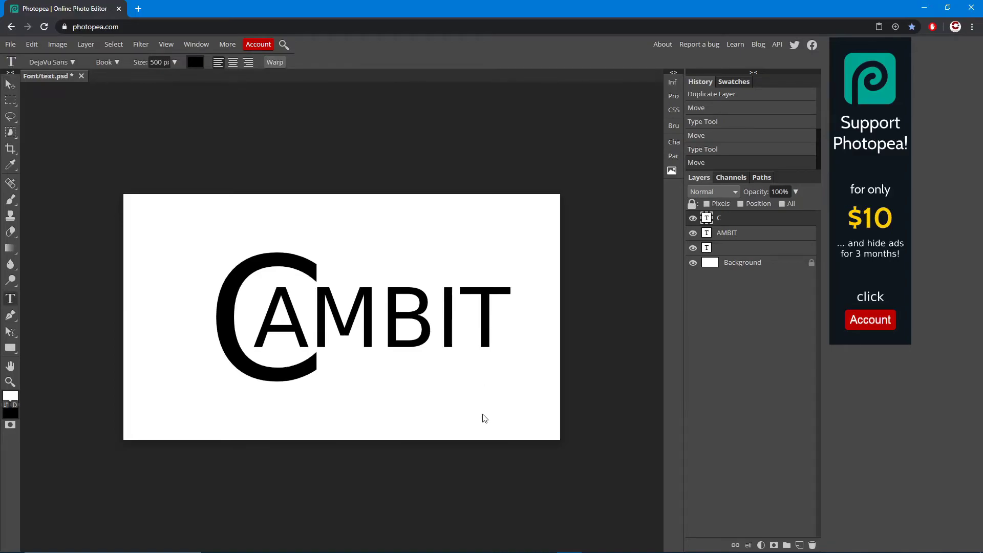
Step: Change the big C's font to Electrolize and commit
{"action": "left_click", "coordinate": [304, 356]}
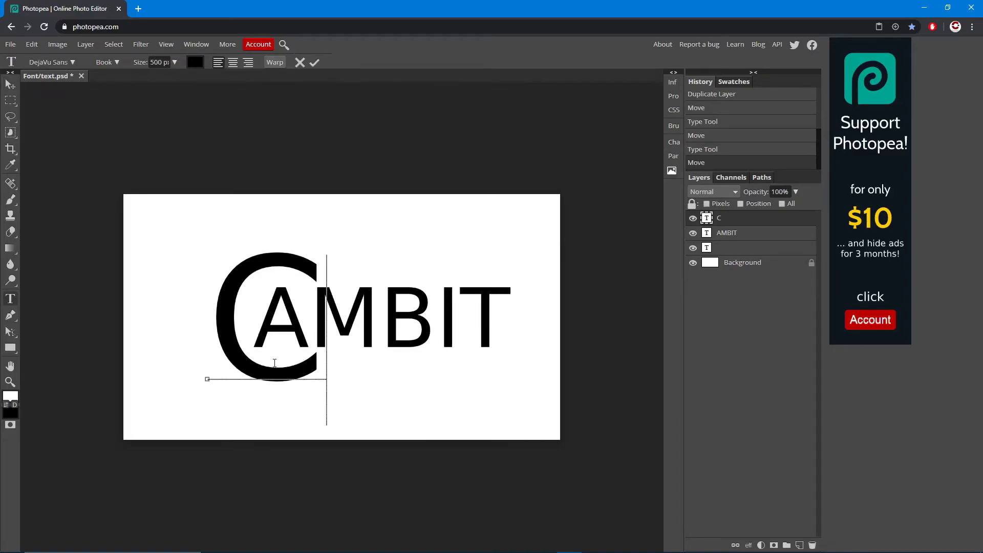
{"action": "key", "text": "ctrl+a"}
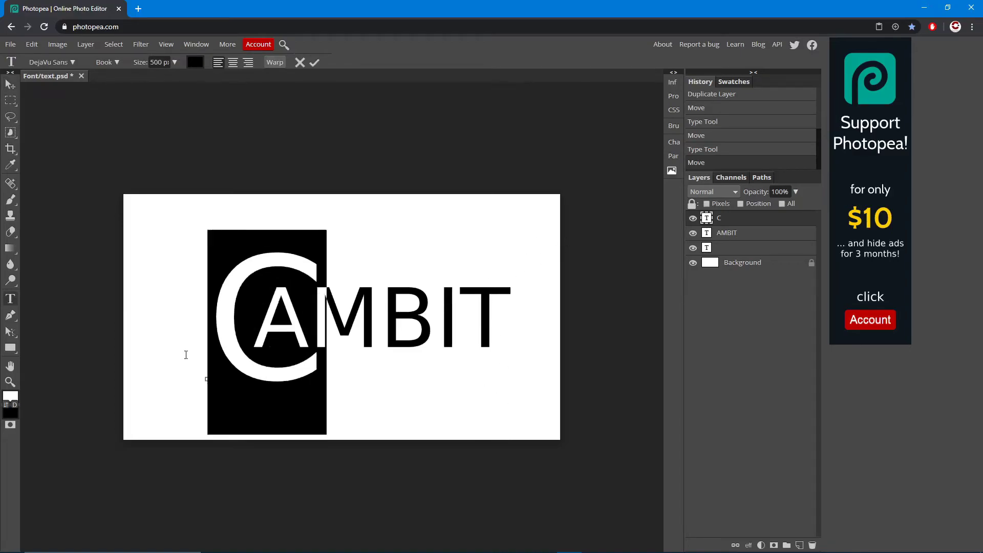
{"action": "left_click", "coordinate": [67, 60]}
{"action": "scroll", "coordinate": [113, 205], "scroll_direction": "up", "scroll_amount": 10}
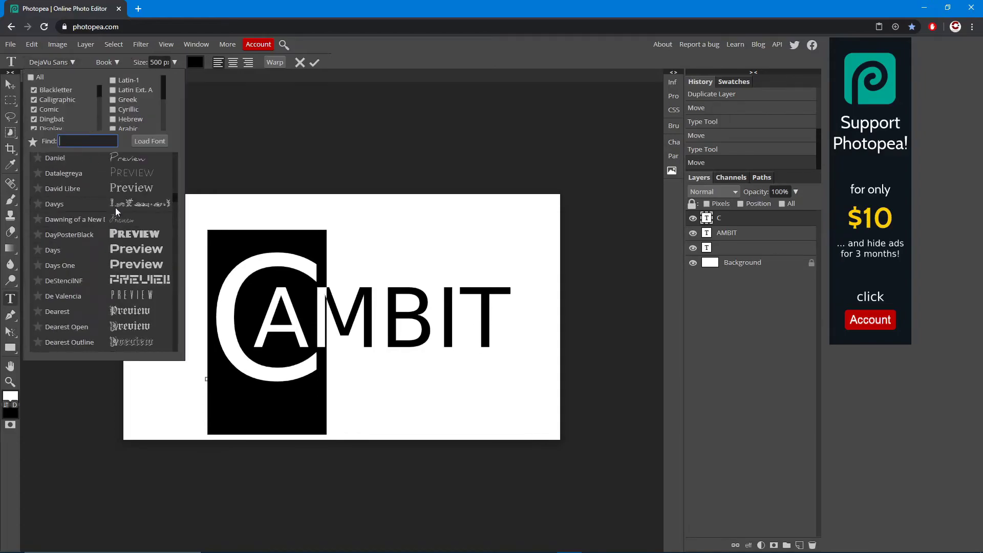
{"action": "scroll", "coordinate": [159, 255], "scroll_direction": "up", "scroll_amount": 2}
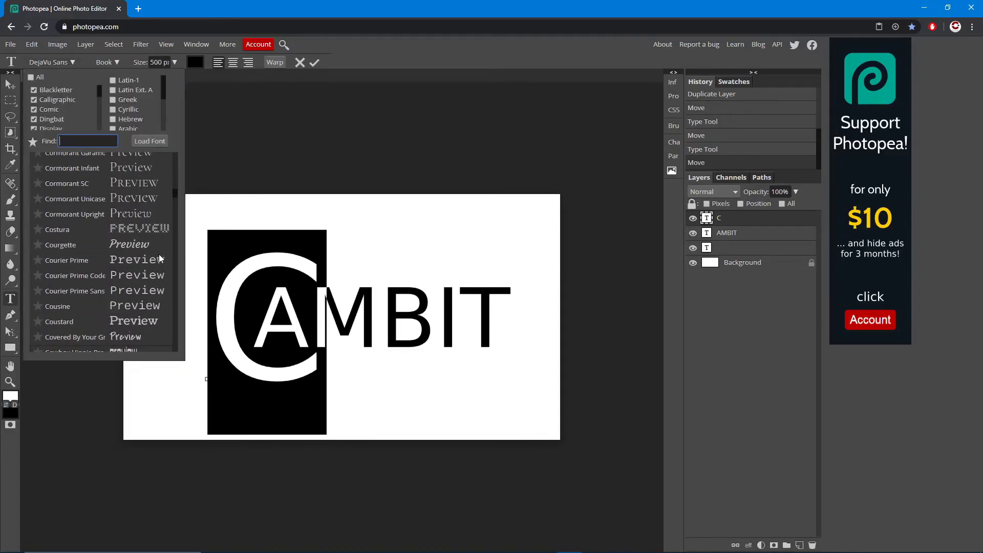
{"action": "left_click", "coordinate": [86, 141]}
{"action": "type", "text": "edo"}
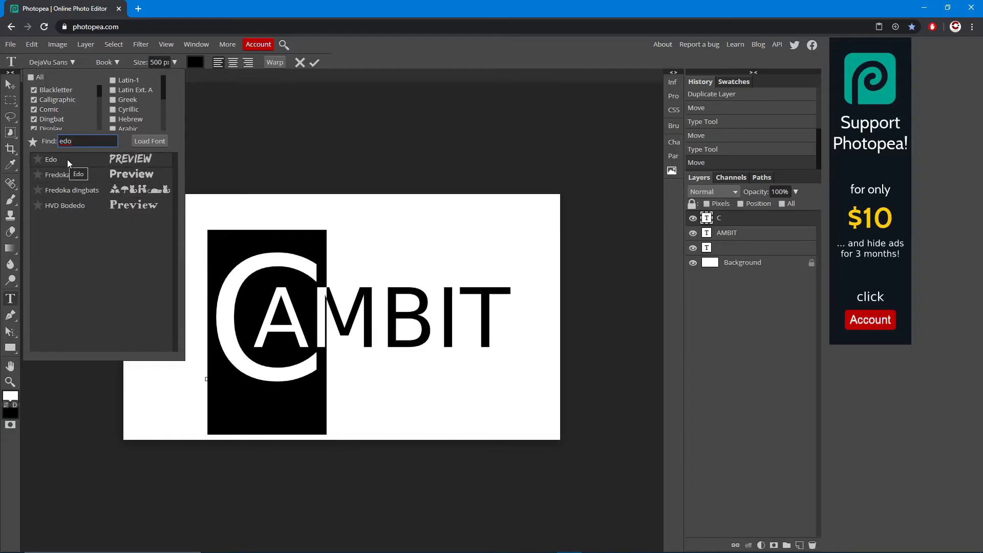
{"action": "left_click", "coordinate": [89, 159]}
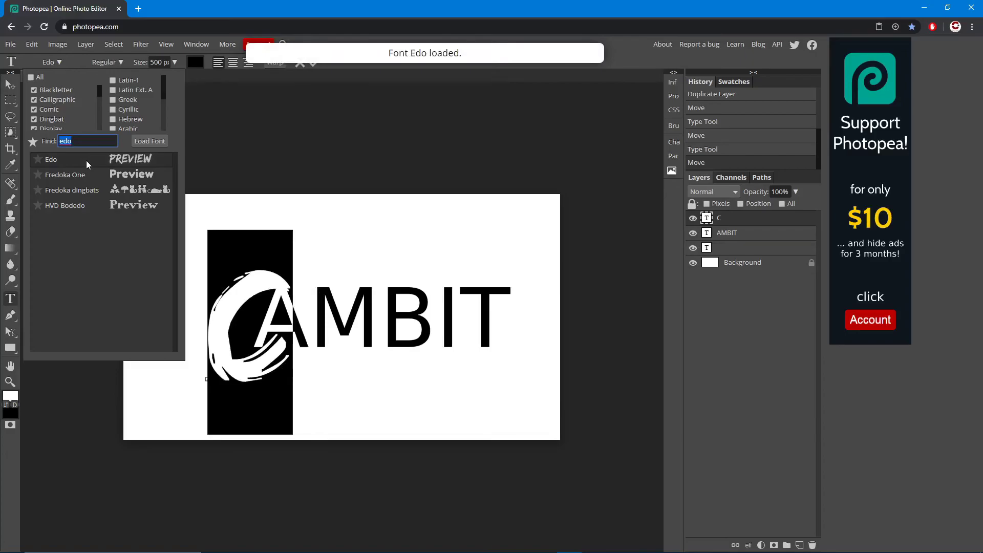
{"action": "key", "text": "BackSpace"}
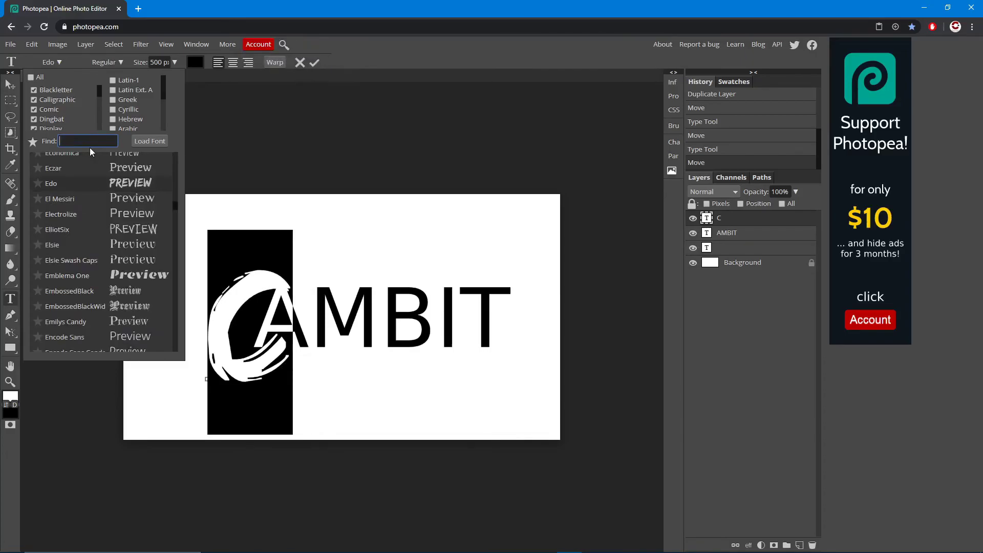
{"action": "key", "text": "Down"}
{"action": "key", "text": "Down"}
{"action": "scroll", "coordinate": [121, 246], "scroll_direction": "up", "scroll_amount": 4}
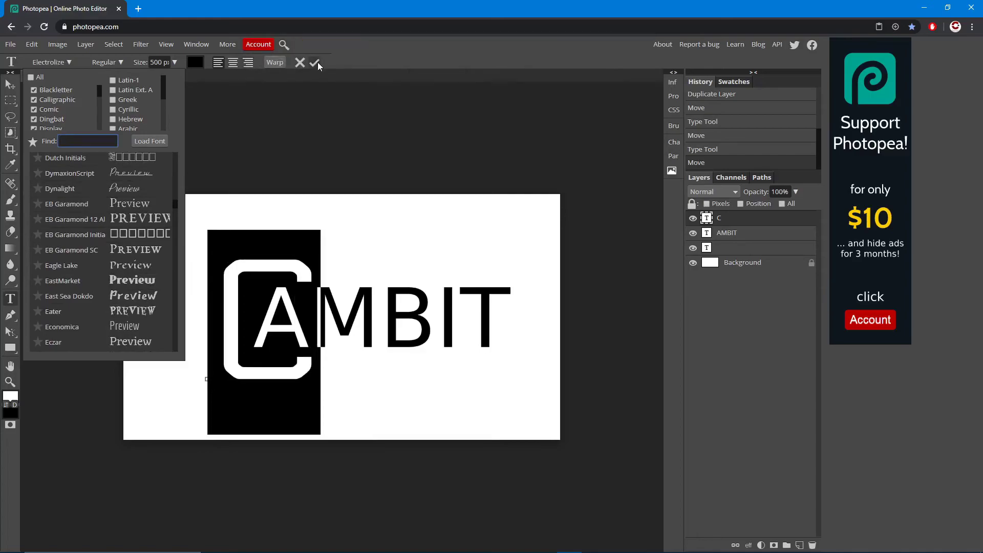
{"action": "left_click", "coordinate": [316, 62]}
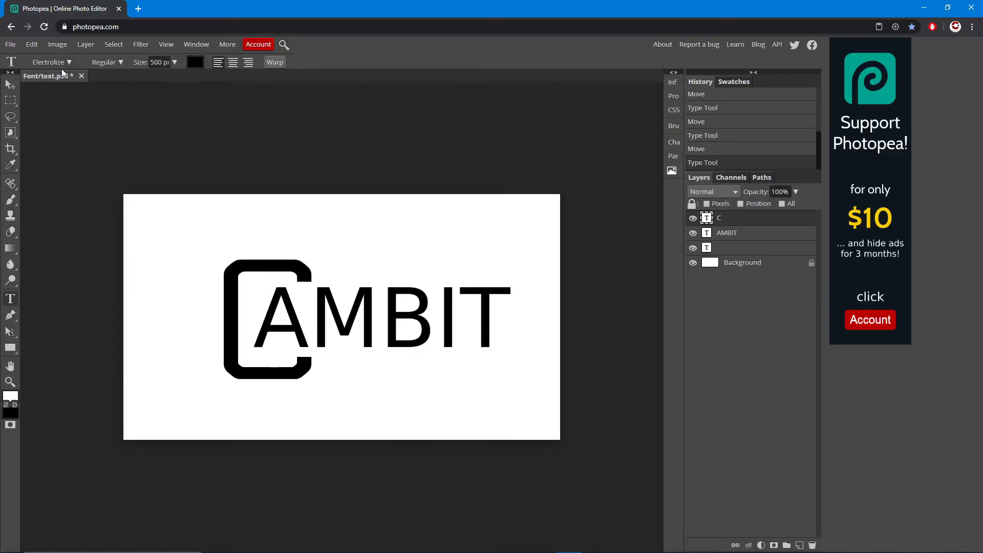
Step: Reposition the Electrolize C right against AMBIT, touching the A
{"action": "key", "text": "v"}
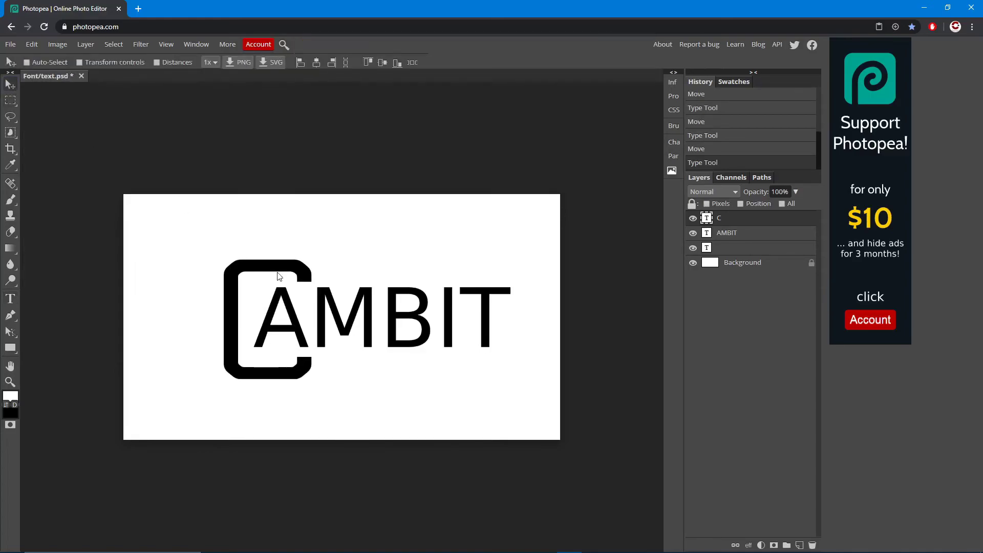
{"action": "left_click_drag", "start_coordinate": [278, 276], "coordinate": [220, 274]}
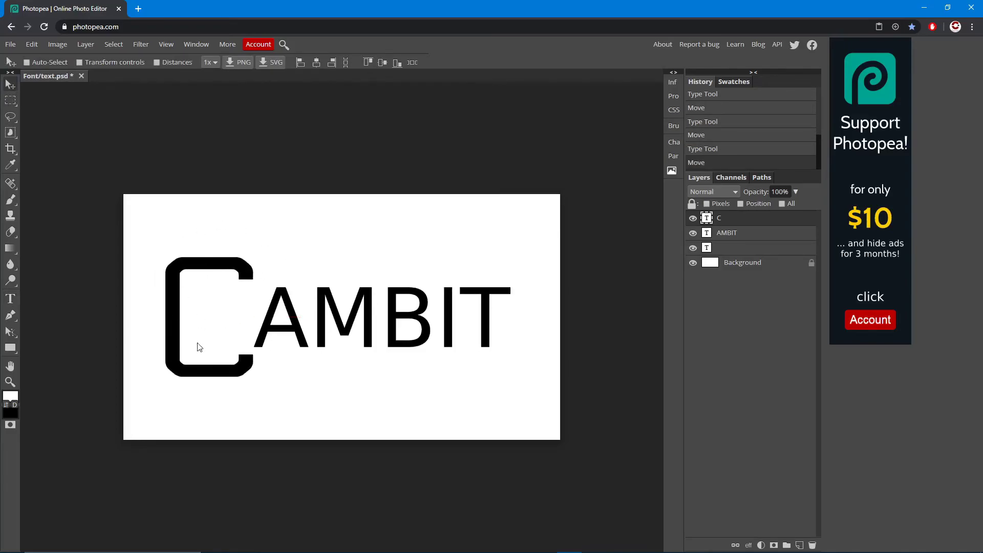
{"action": "left_click_drag", "start_coordinate": [235, 335], "coordinate": [297, 336]}
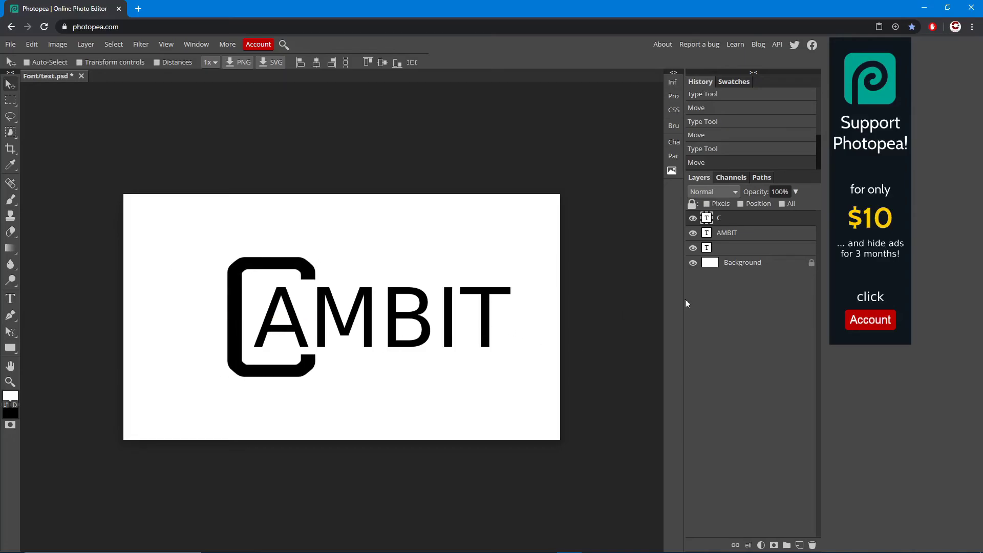
Step: Give the C layer a red Color Overlay style and nudge it slightly left
{"action": "double_click", "coordinate": [798, 220]}
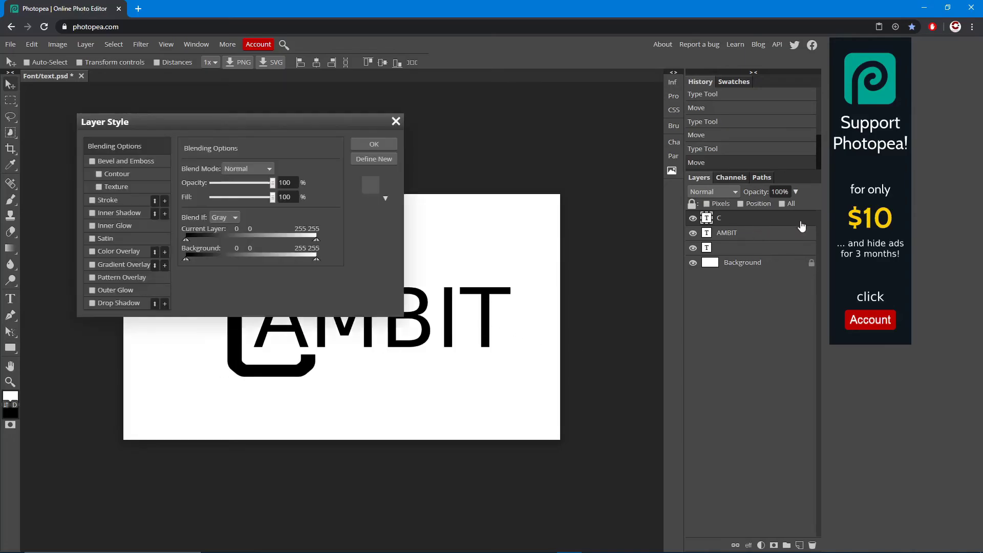
{"action": "left_click", "coordinate": [92, 252]}
{"action": "left_click_drag", "start_coordinate": [294, 123], "coordinate": [681, 126]}
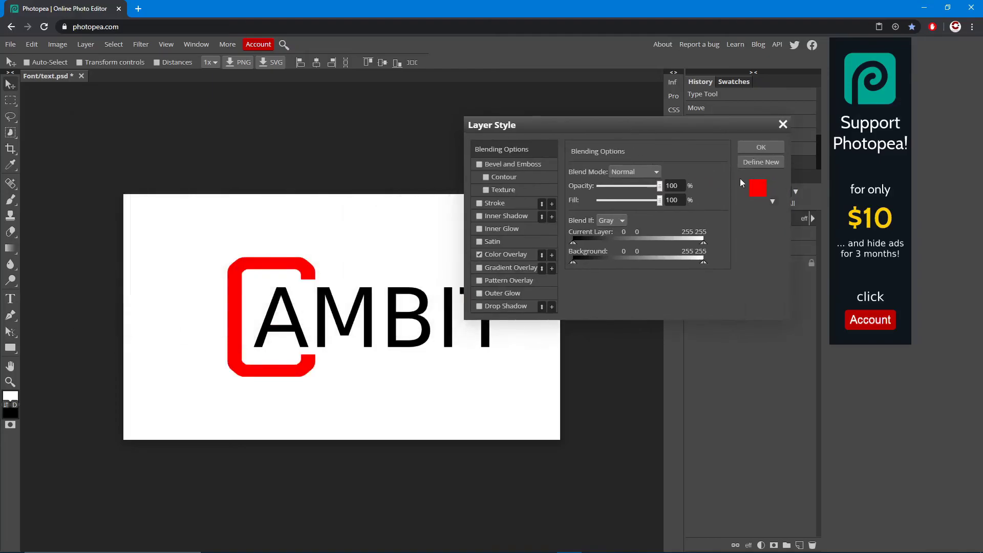
{"action": "left_click", "coordinate": [767, 151]}
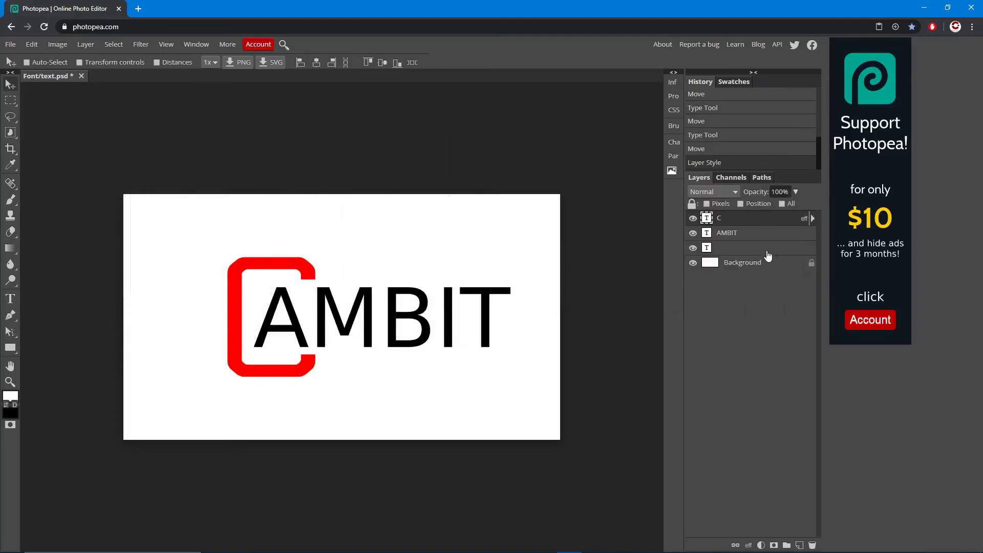
{"action": "double_click", "coordinate": [772, 223]}
{"action": "left_click", "coordinate": [105, 252]}
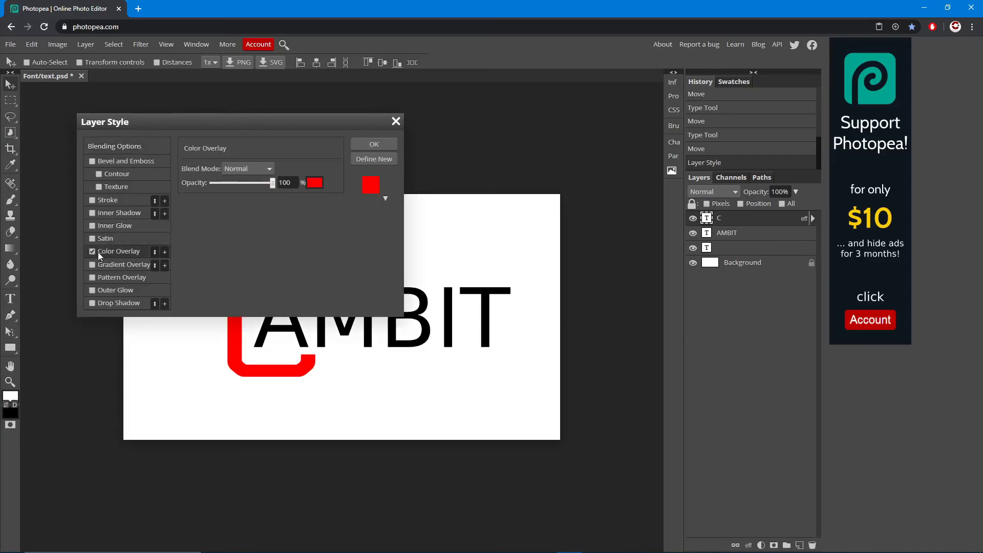
{"action": "left_click", "coordinate": [374, 144]}
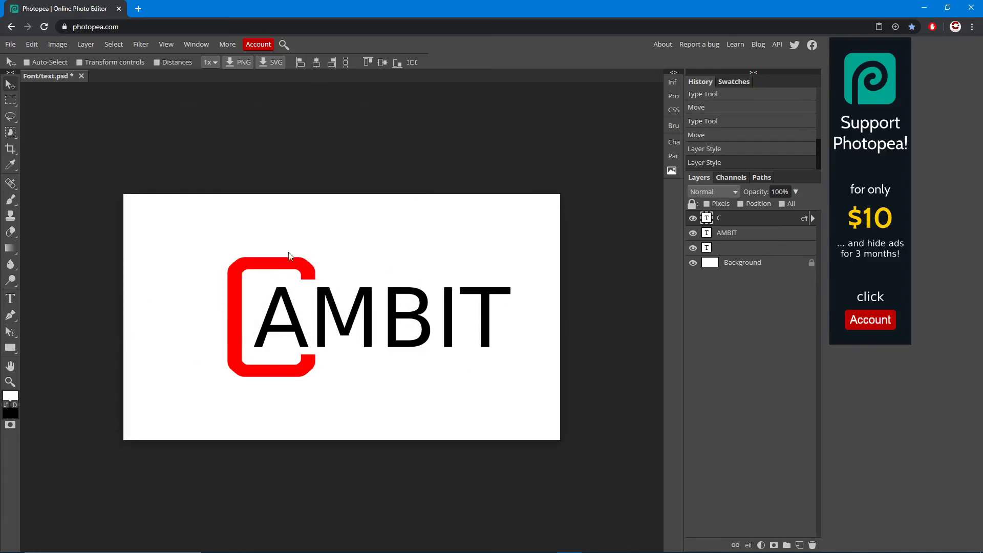
{"action": "mouse_move", "coordinate": [281, 377]}
{"action": "left_mouse_down"}
{"action": "mouse_move", "coordinate": [193, 371]}
{"action": "mouse_move", "coordinate": [281, 376]}
{"action": "left_mouse_up"}
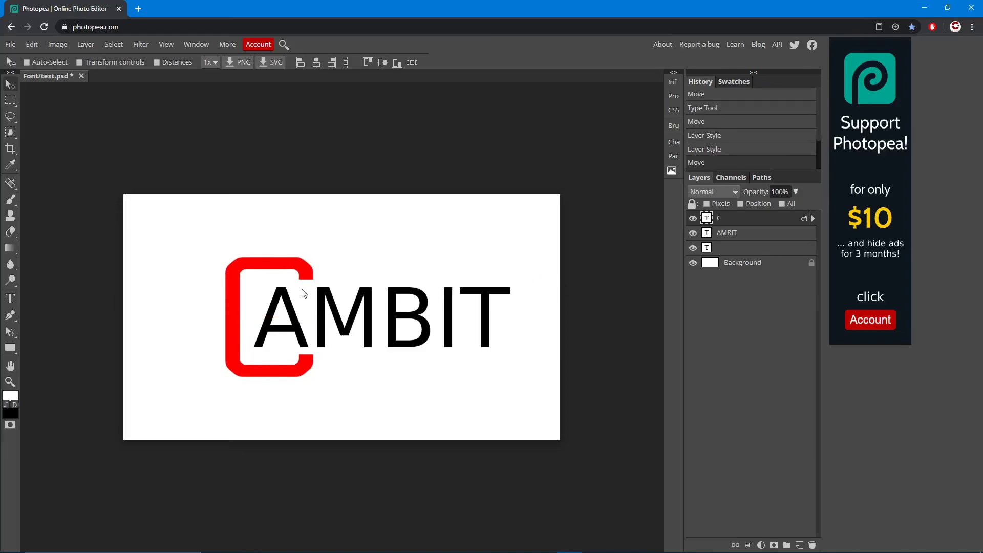